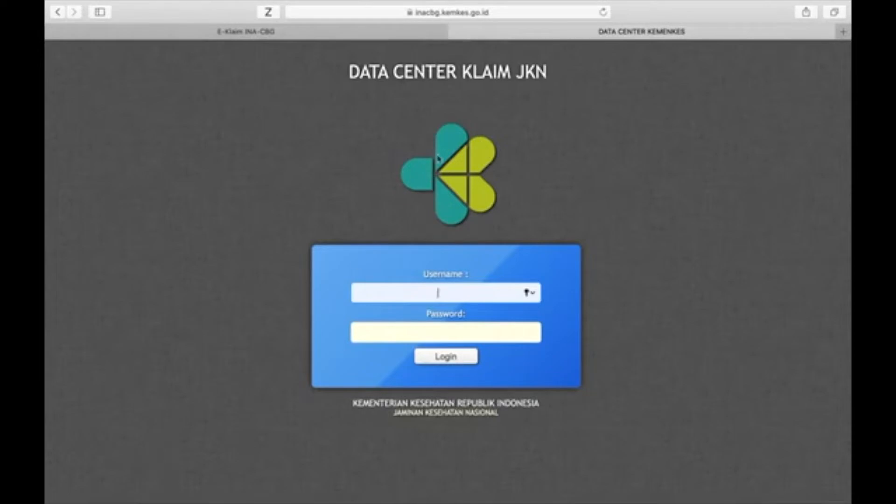
Step: Load the DC-NCC data center login page from the browser favorites and show its full web address
left_click(485, 12)
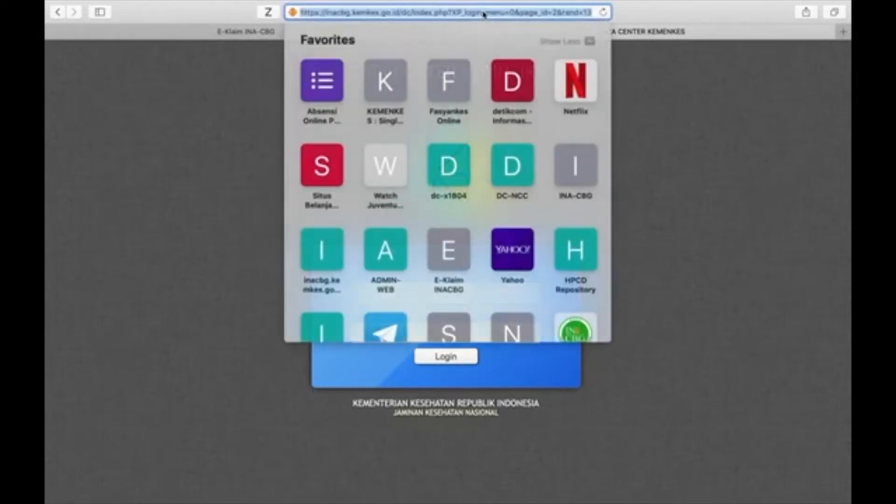
left_click(645, 110)
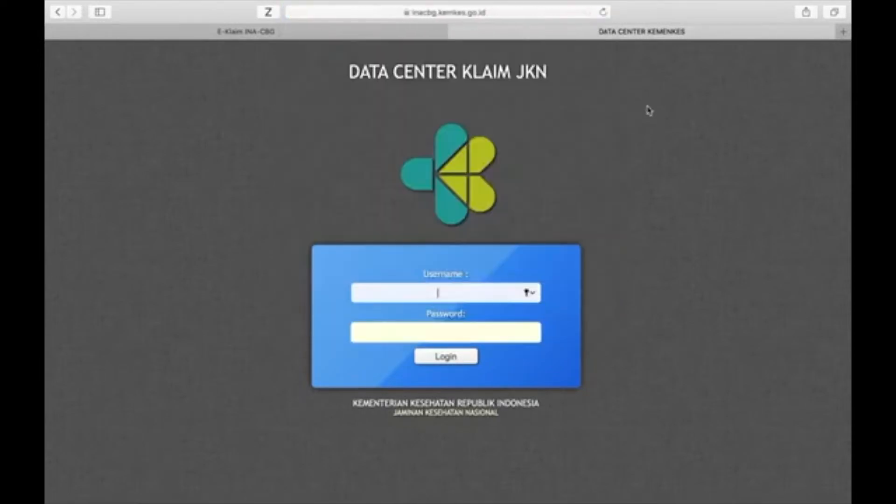
left_click(456, 13)
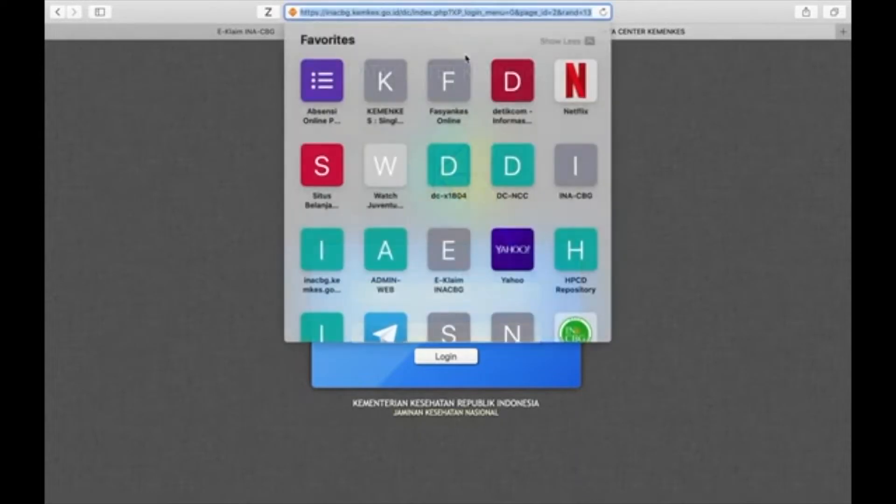
left_click(512, 166)
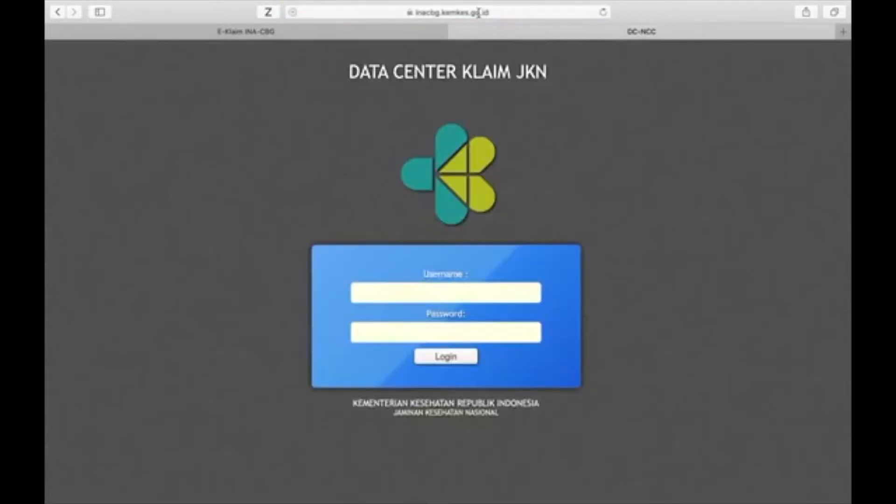
left_click(480, 15)
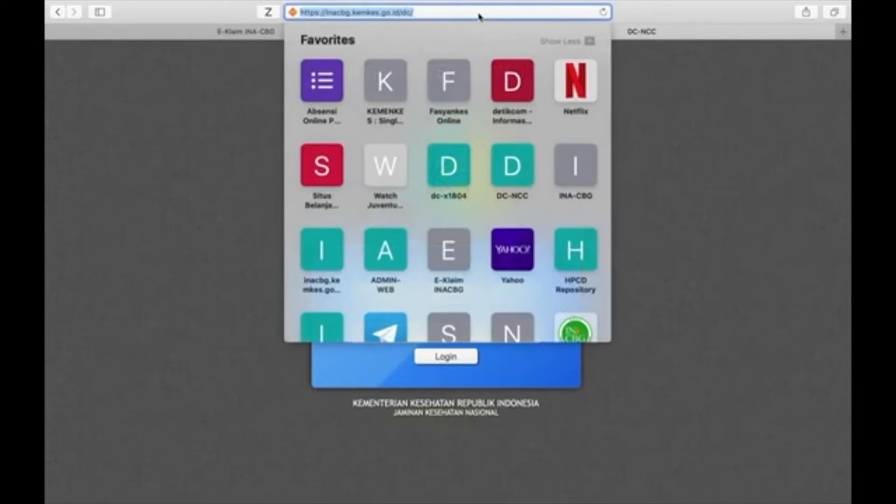
left_click(683, 146)
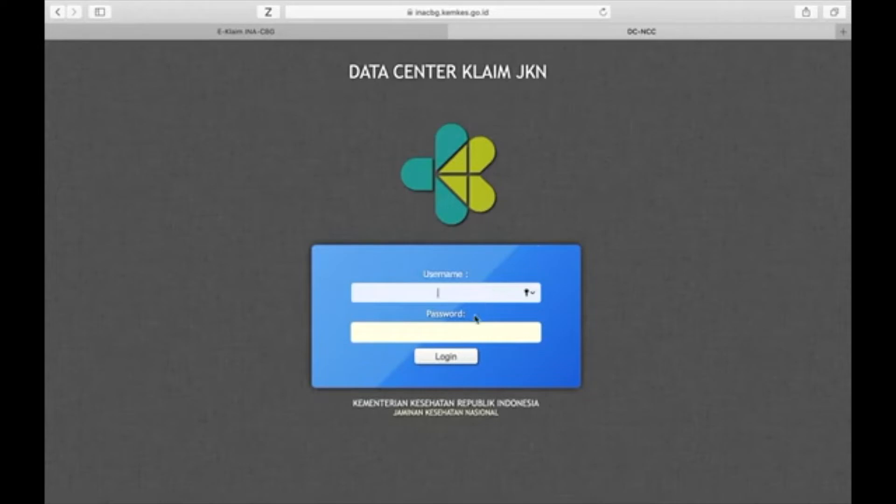
Step: Try to log in to Data Center Klaim JKN with the hospital code as username and the account password
left_click(459, 335)
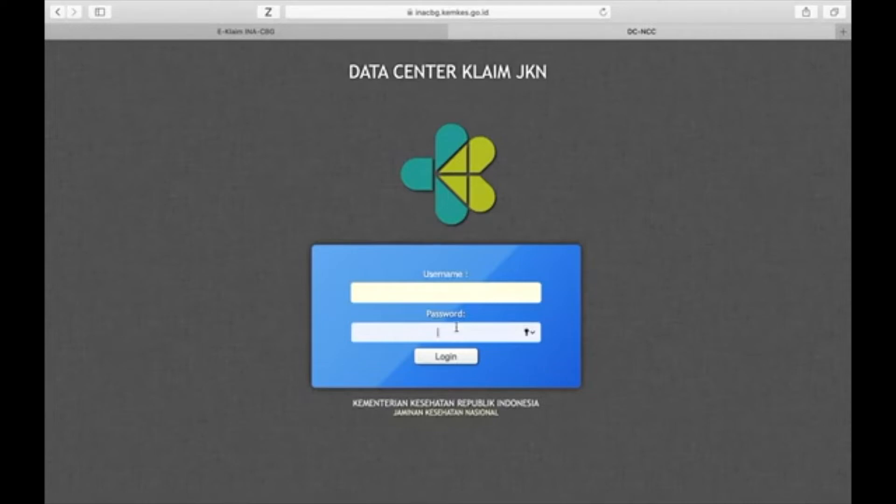
left_click(462, 290)
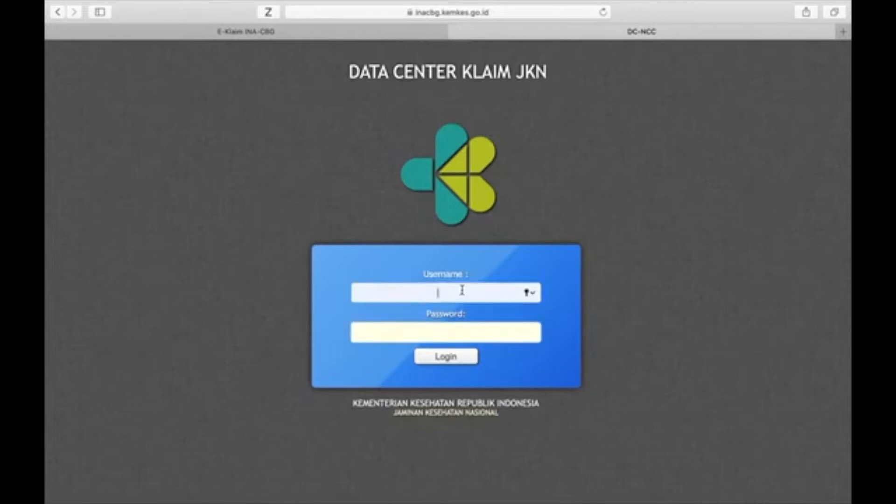
type("000000")
left_click(449, 334)
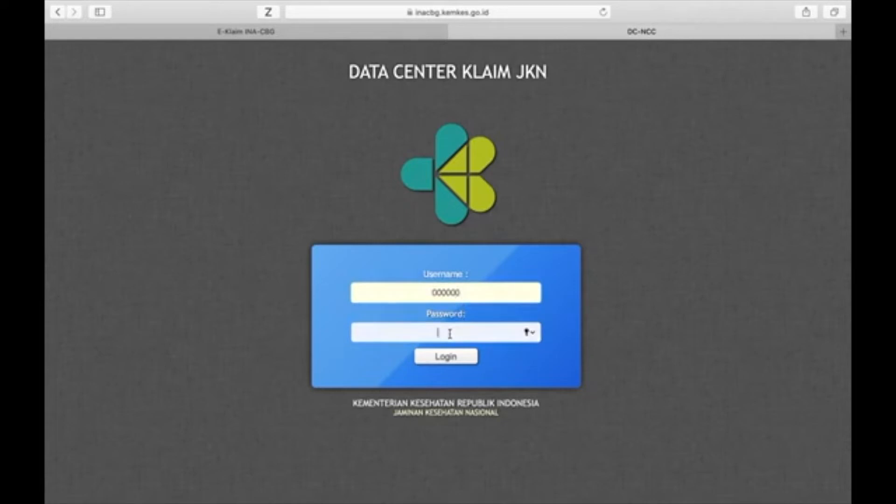
type("0000000")
key("Return")
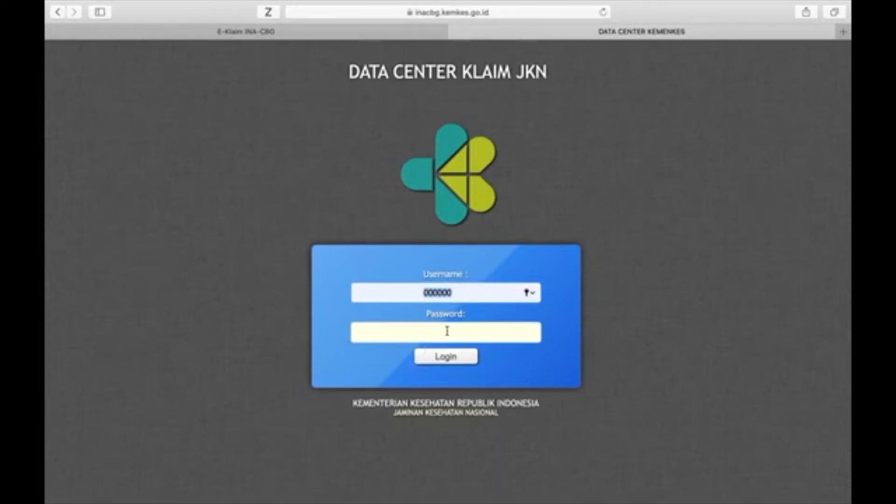
Step: Replace the username with the full seven-digit hospital code, enter the account password and log in
left_click(459, 295)
key("BackSpace")
key("BackSpace")
key("BackSpace")
key("BackSpace")
key("BackSpace")
key("BackSpace")
type("0000000")
left_click(444, 328)
type("••••••")
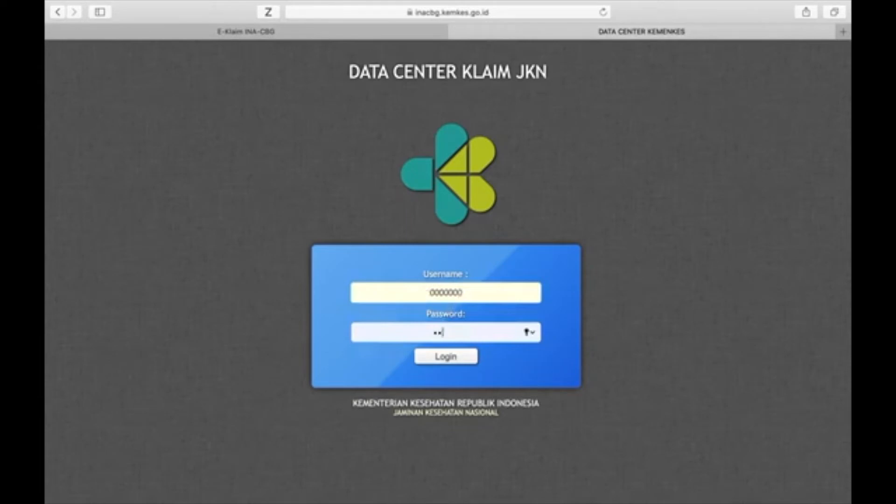
left_click(441, 360)
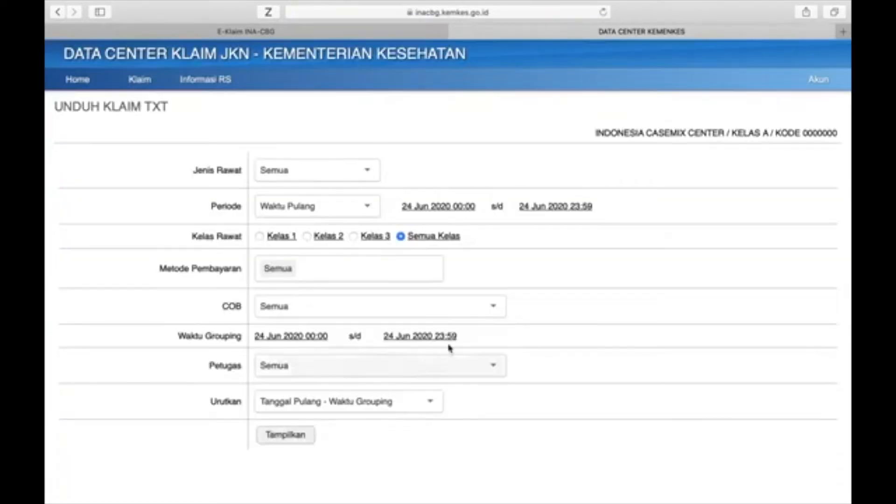
Step: View the Home page and return to the Unduh Klaim TXT form to examine its filter fields
left_click(89, 88)
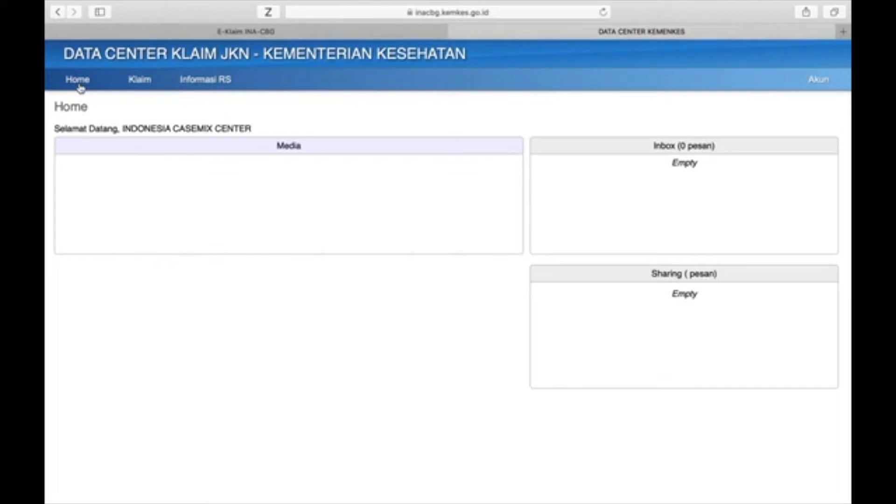
left_click(147, 86)
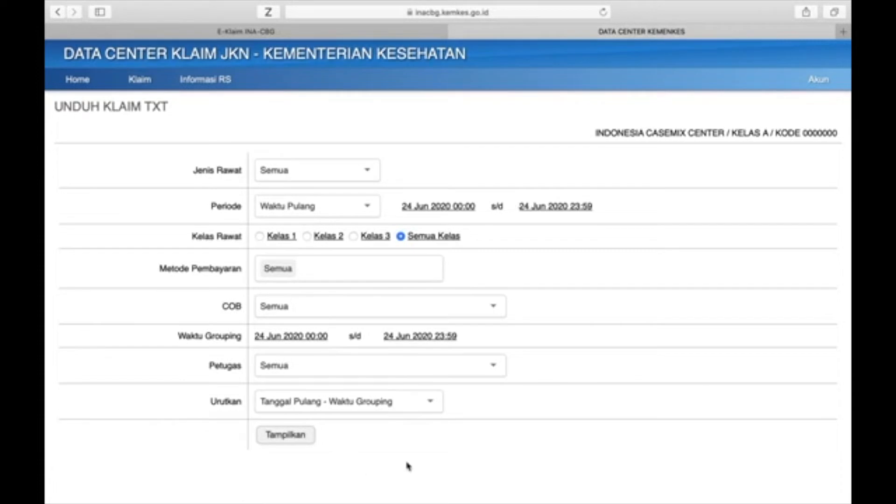
scroll(513, 459, "down", 2)
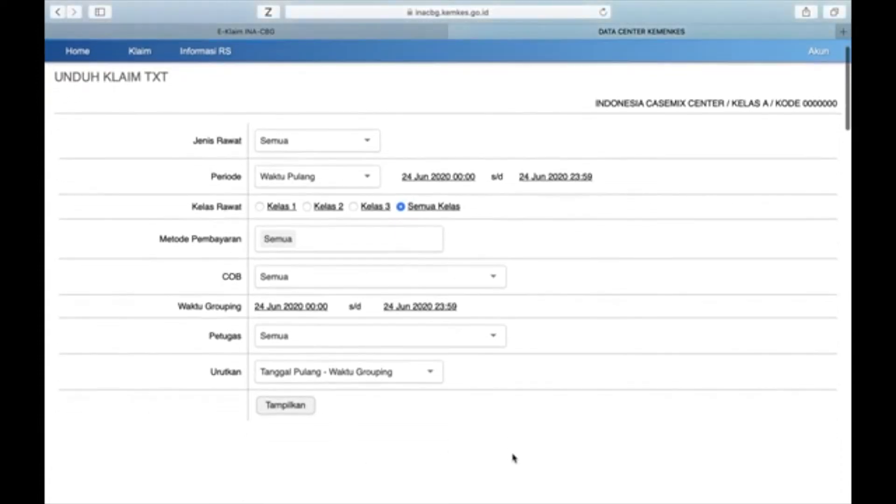
scroll(514, 459, "up", 1)
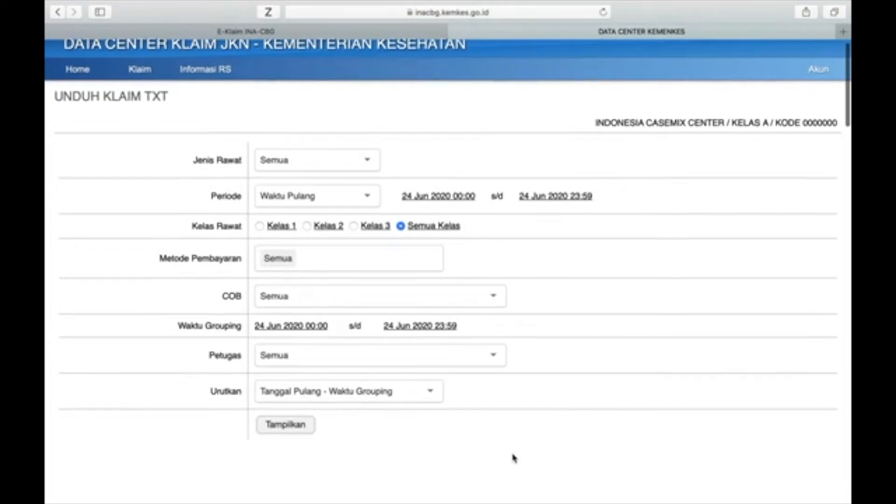
scroll(514, 459, "down", 1)
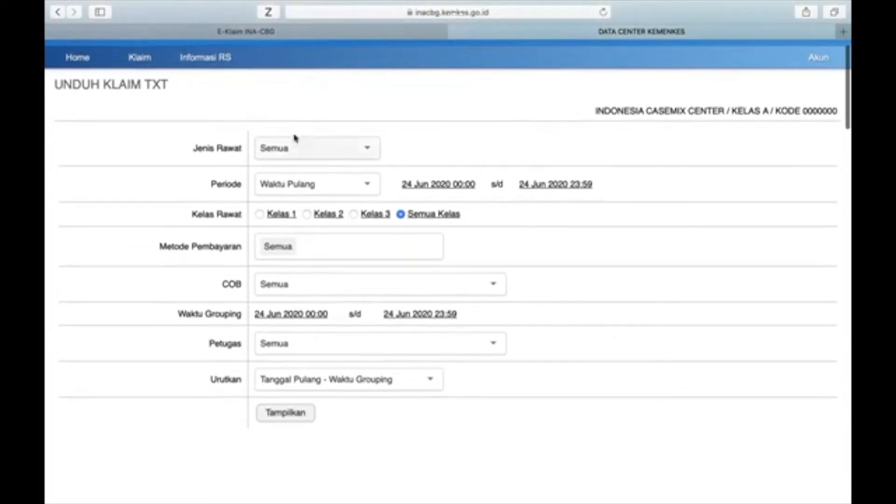
Step: Set the start date of the Waktu Pulang period to 24 Jun 2017
left_click(422, 186)
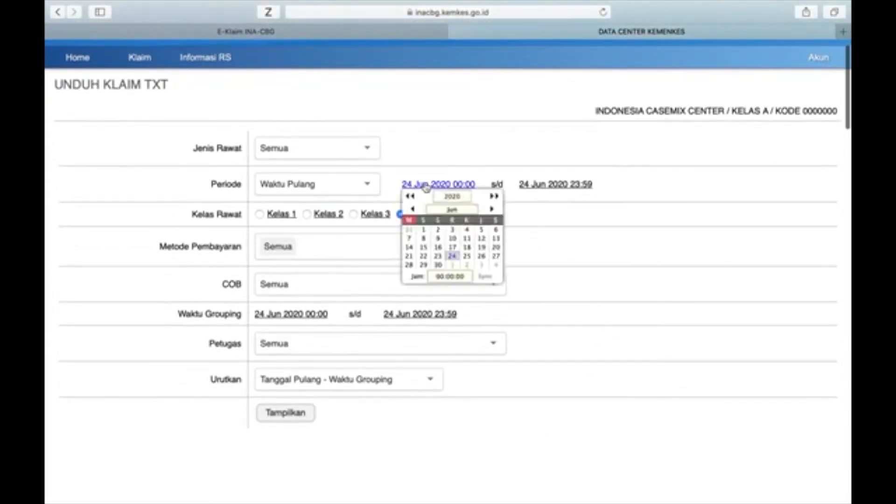
left_click(410, 196)
left_click(410, 196)
left_click(409, 196)
left_click(424, 187)
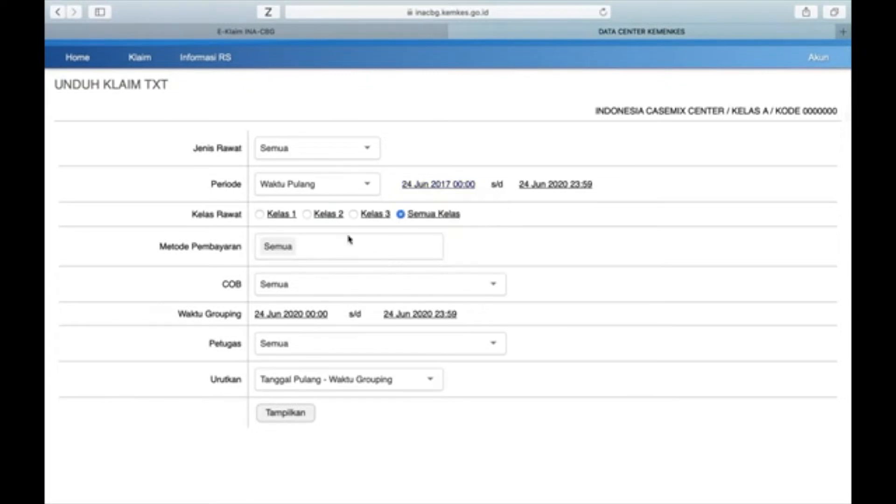
Step: Set the Waktu Grouping start date to 24 Jun 2018 and display the matching claims
left_click(272, 315)
left_click(263, 326)
left_click(263, 326)
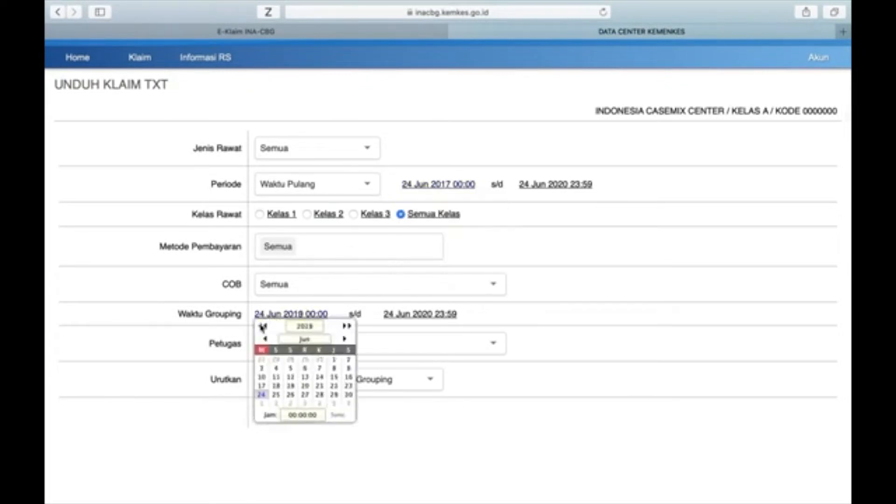
left_click(261, 395)
left_click(292, 414)
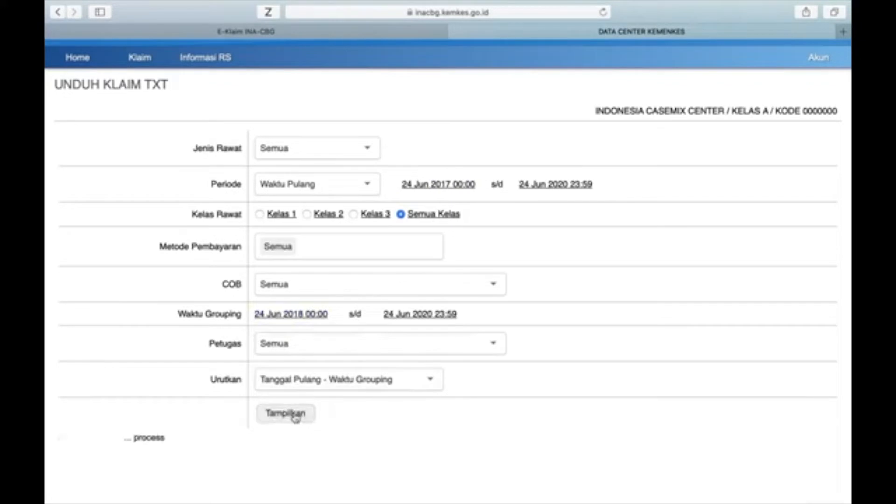
Step: Examine the claim results per discharge date and the TXT formats offered for download
scroll(584, 356, "down", 2)
scroll(584, 356, "down", 4)
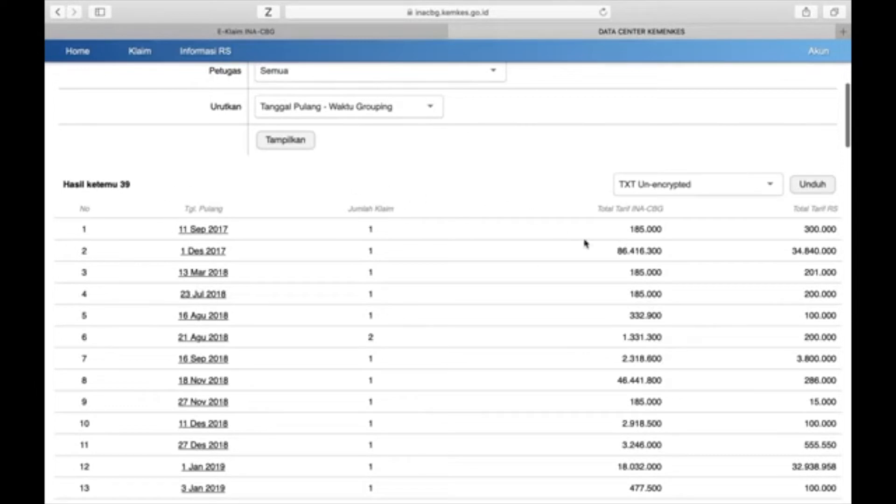
scroll(580, 212, "up", 4)
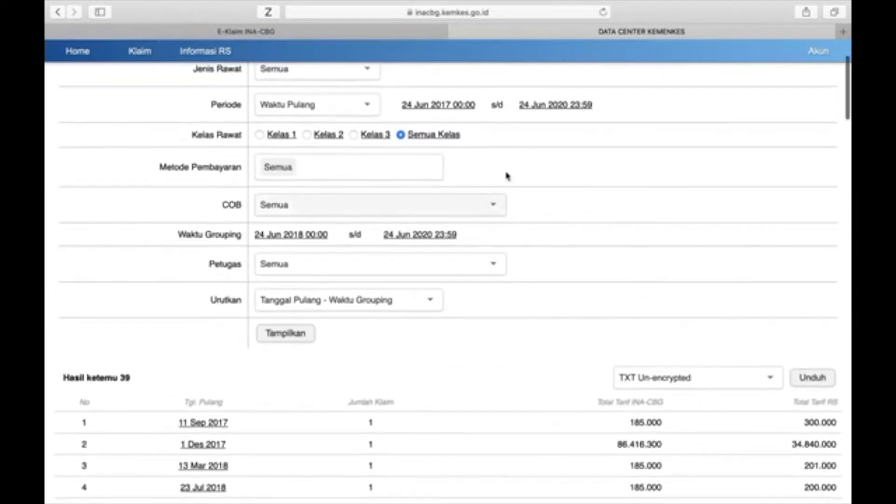
scroll(480, 313, "down", 3)
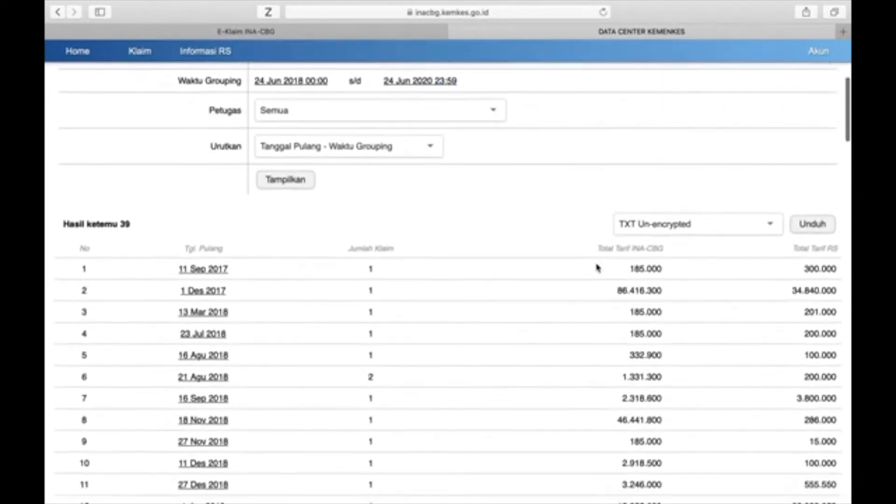
left_click(722, 224)
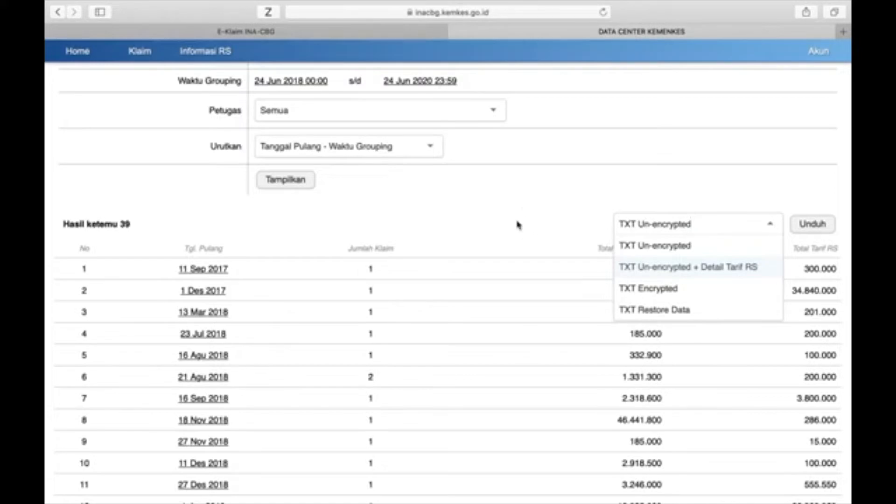
scroll(517, 222, "up", 3)
scroll(517, 222, "up", 4)
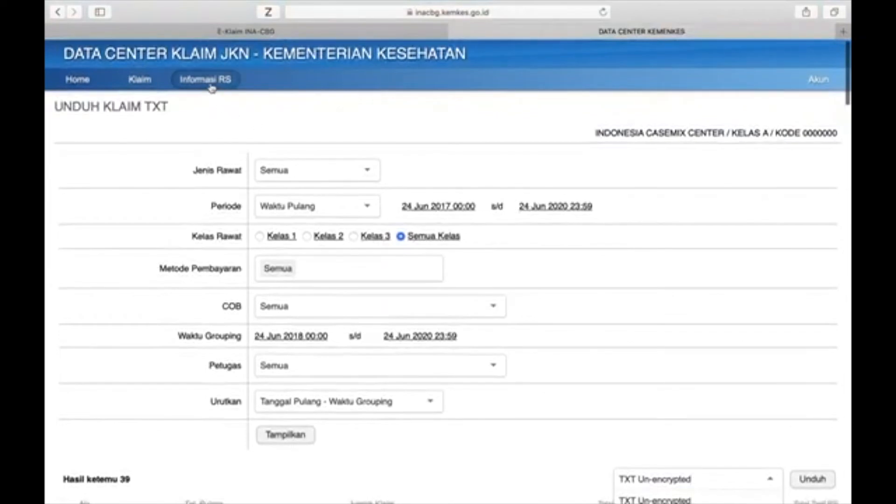
Step: Open the Informasi RS form and examine its hospital identity, address, bed count and hospital photo fields
left_click(211, 88)
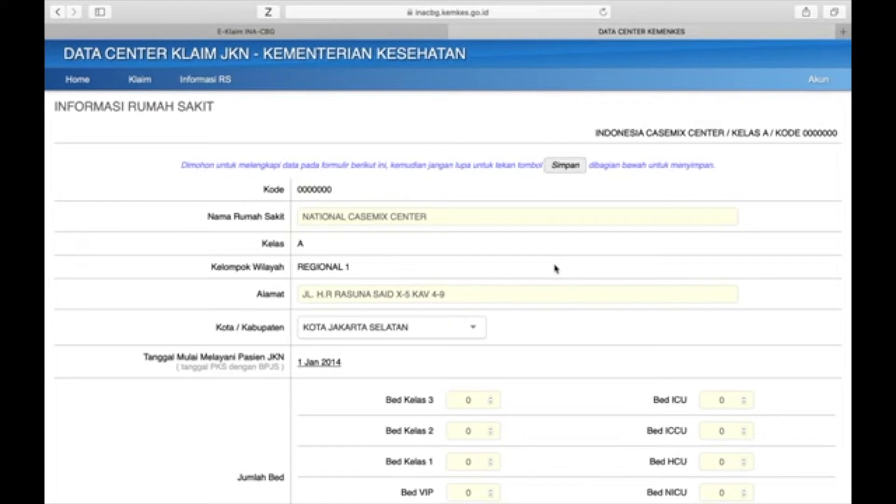
scroll(555, 268, "down", 2)
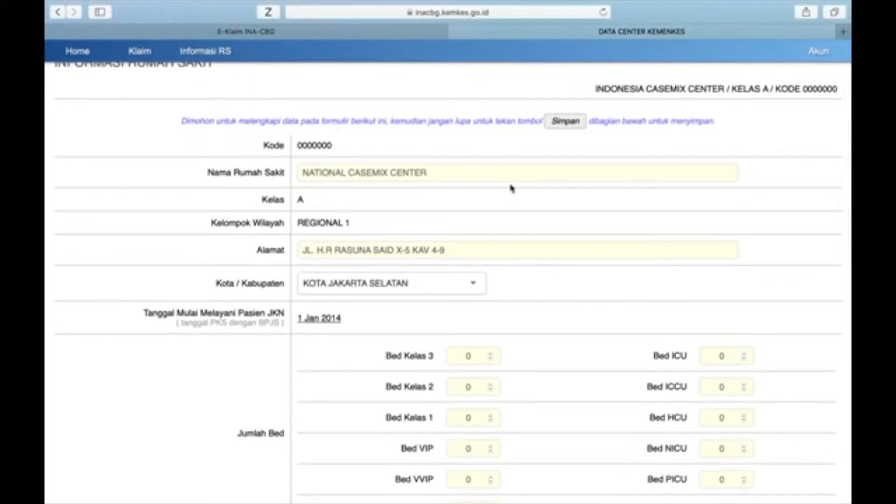
left_click(508, 254)
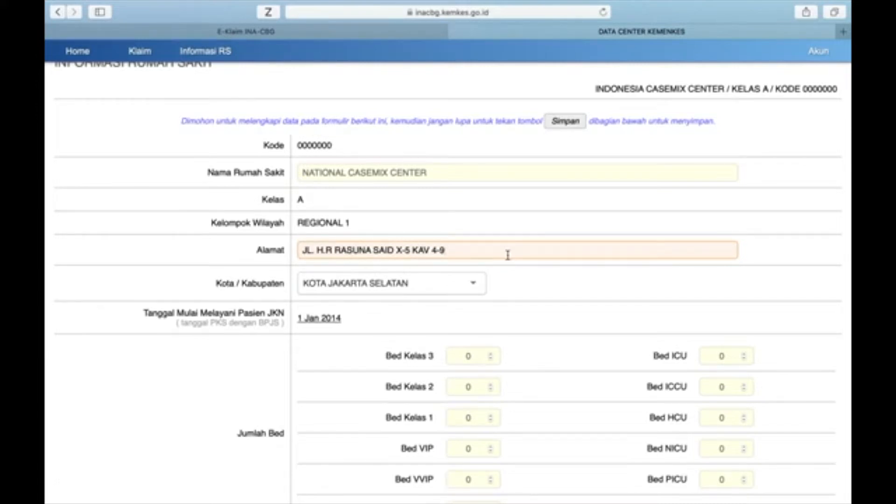
scroll(508, 255, "down", 5)
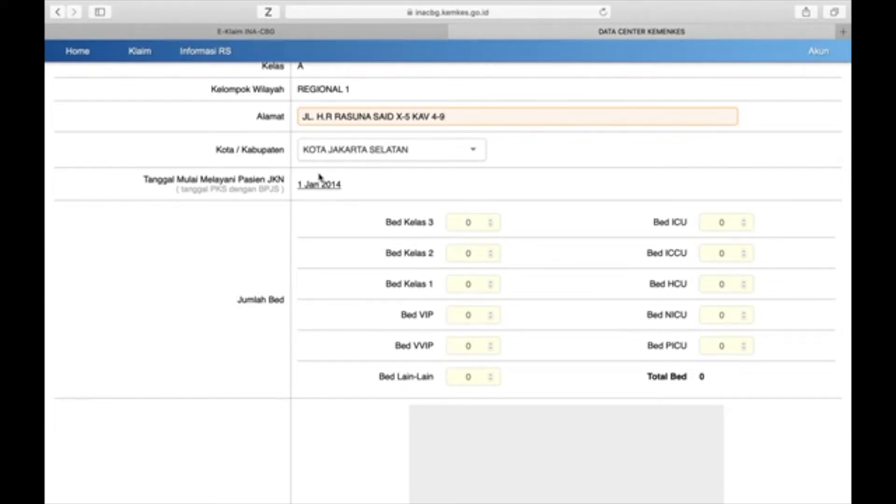
scroll(345, 278, "down", 2)
scroll(346, 279, "down", 1)
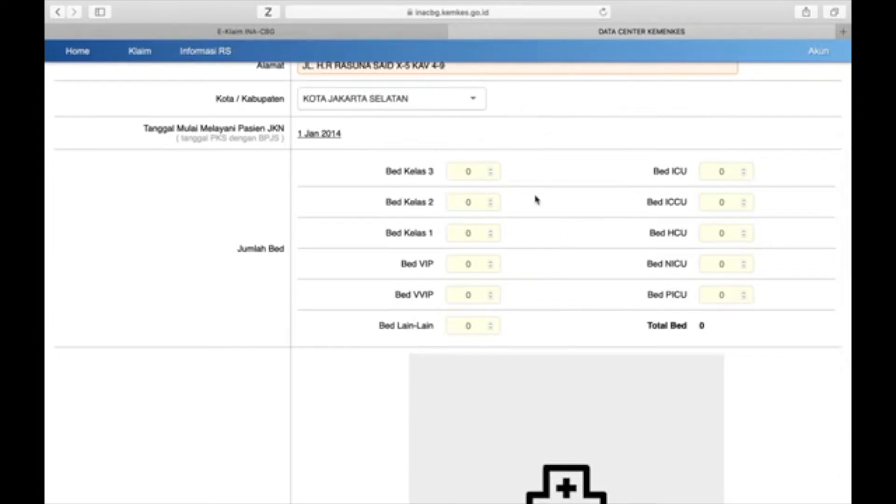
scroll(537, 200, "down", 5)
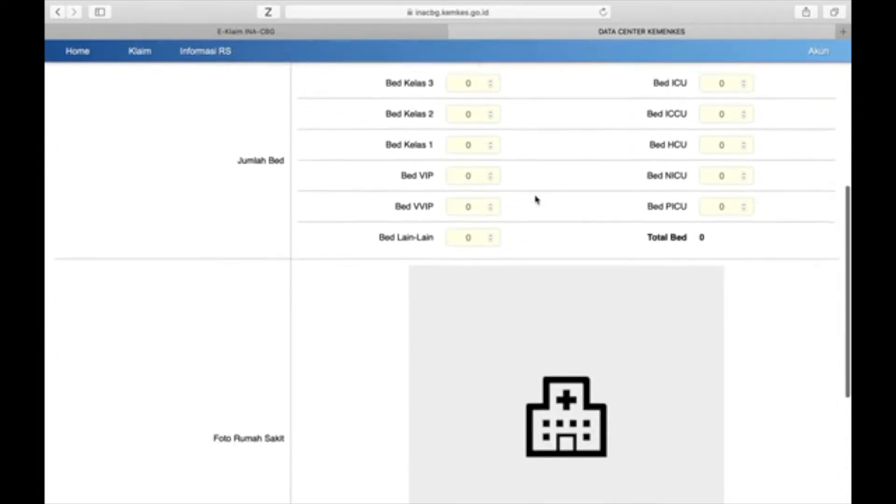
scroll(596, 354, "down", 1)
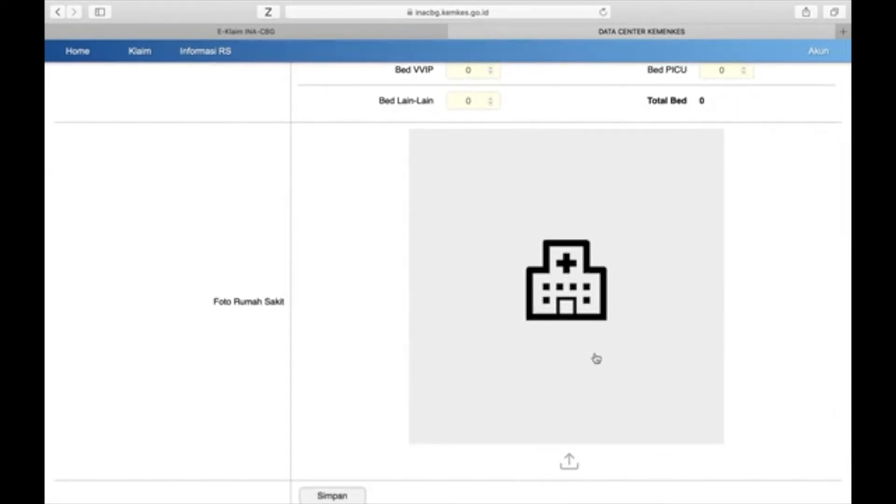
scroll(597, 358, "up", 4)
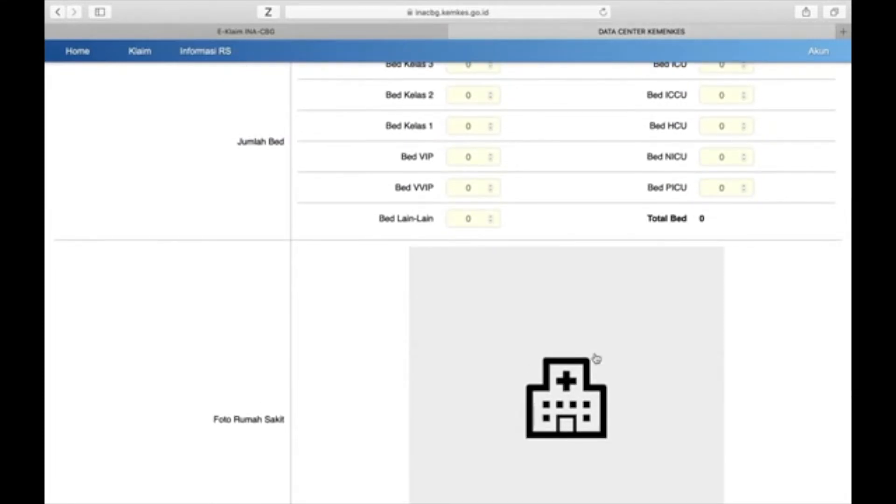
scroll(596, 358, "up", 10)
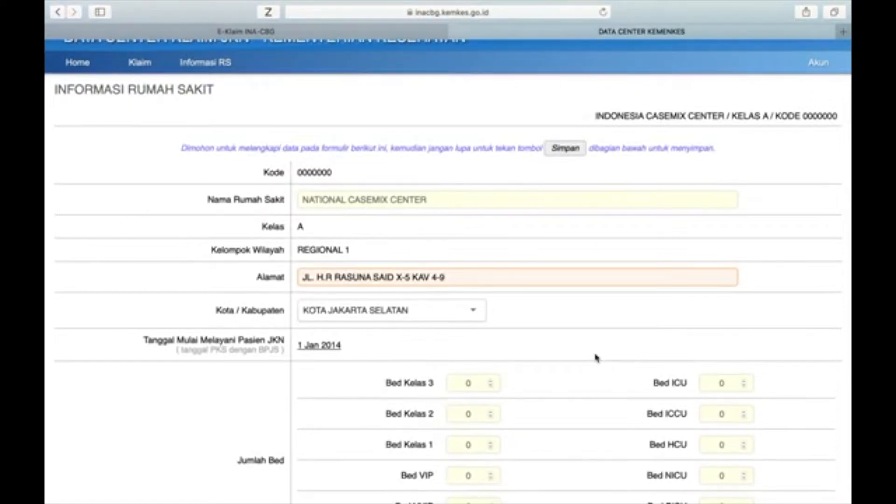
Step: Examine the hospital photo upload, save option and contact person list, and review the hospital identity and bed count fields again
scroll(597, 359, "down", 15)
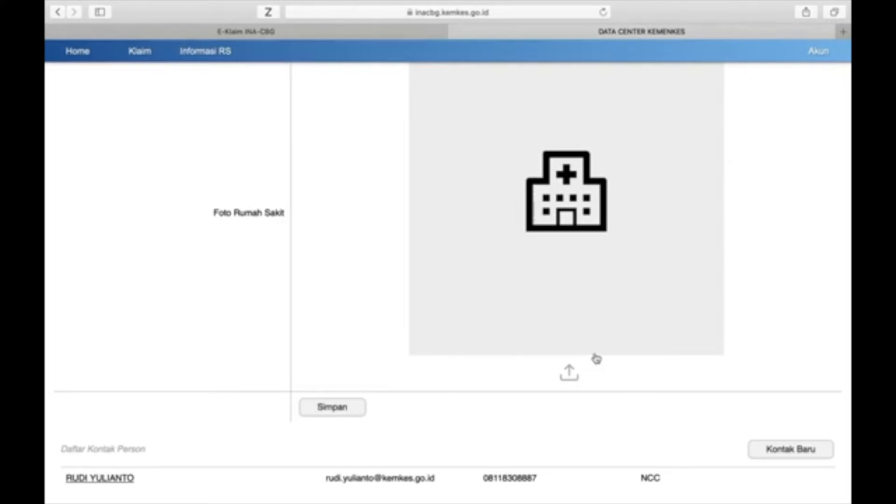
scroll(615, 390, "up", 10)
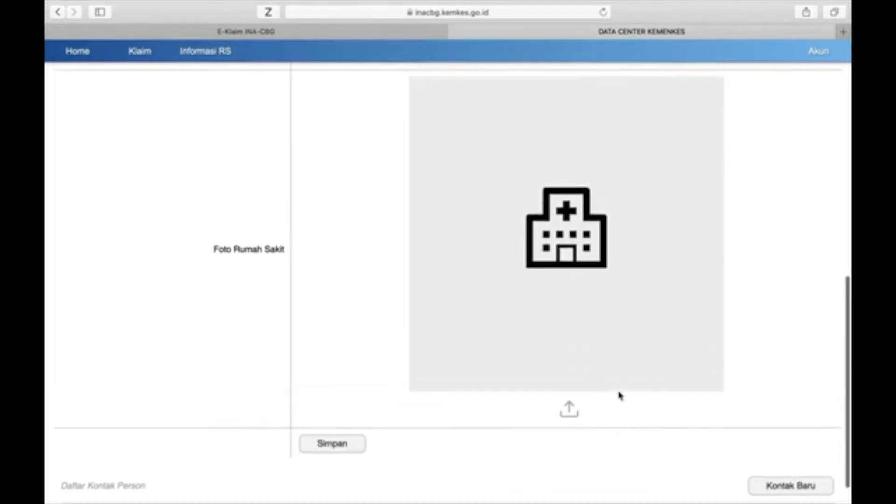
scroll(620, 396, "down", 10)
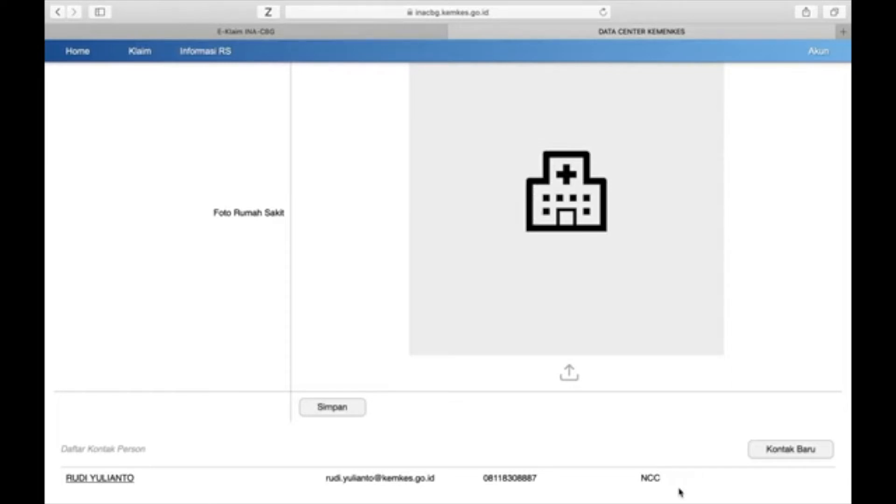
scroll(681, 493, "down", 2)
scroll(711, 413, "up", 6)
scroll(711, 412, "up", 3)
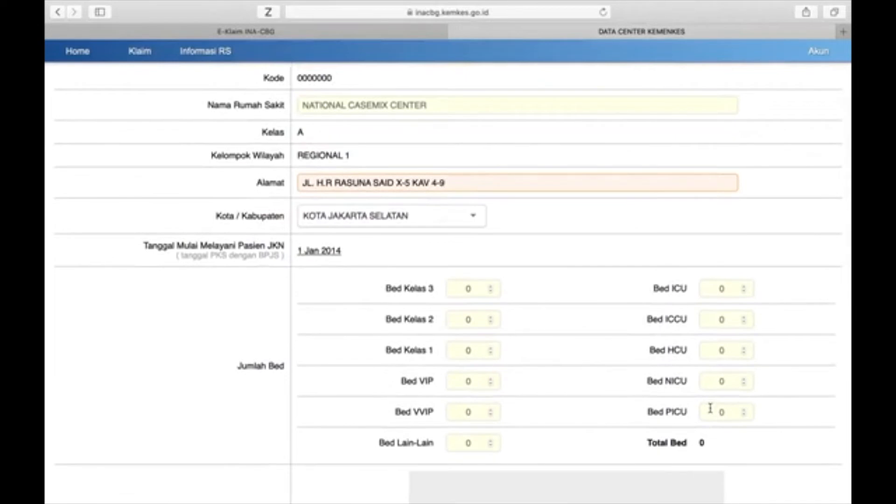
scroll(711, 409, "down", 4)
scroll(711, 408, "down", 6)
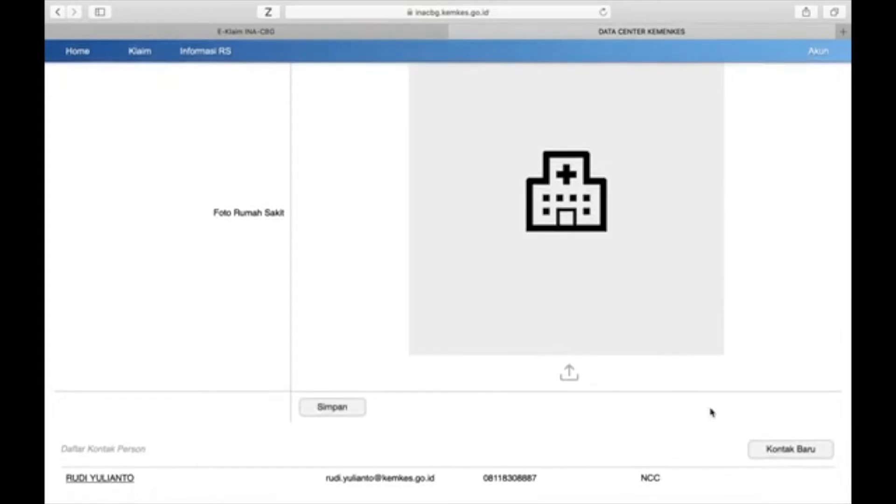
scroll(712, 412, "up", 5)
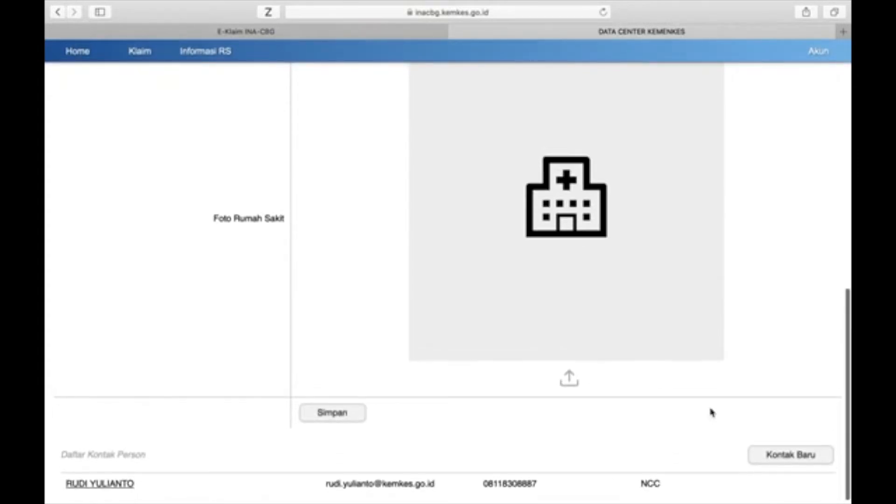
scroll(712, 413, "up", 6)
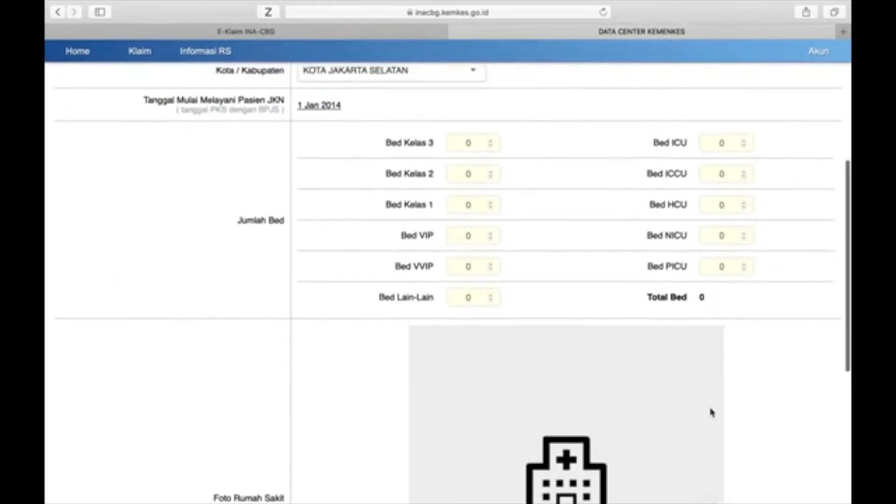
scroll(712, 411, "up", 2)
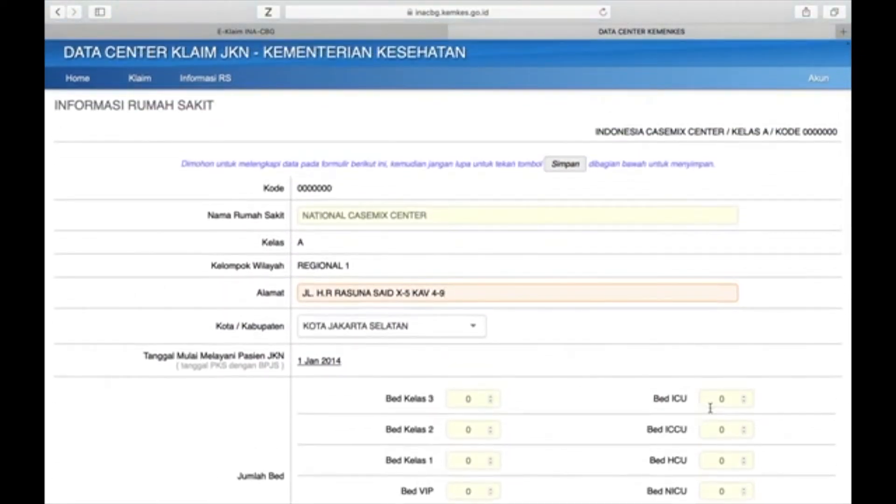
scroll(710, 409, "down", 3)
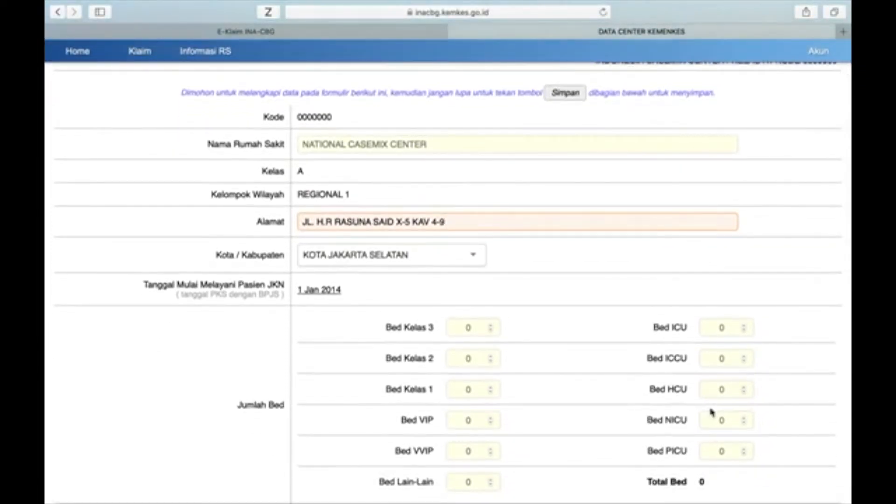
scroll(710, 411, "up", 3)
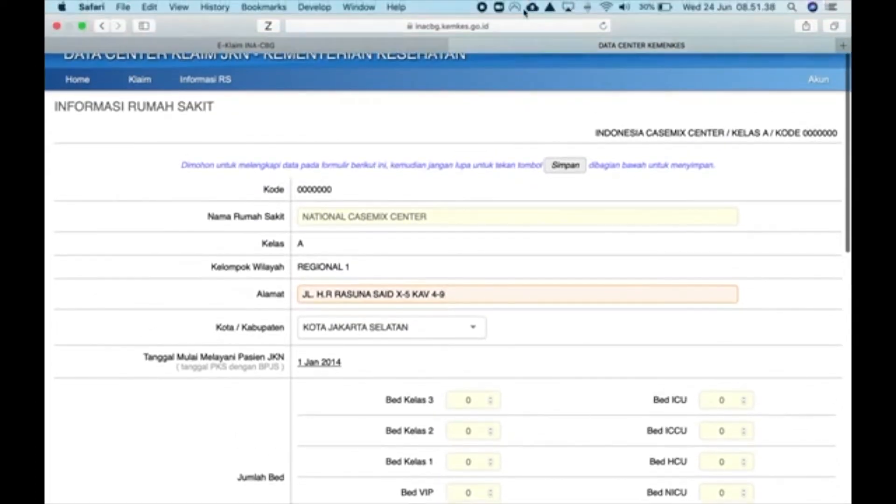